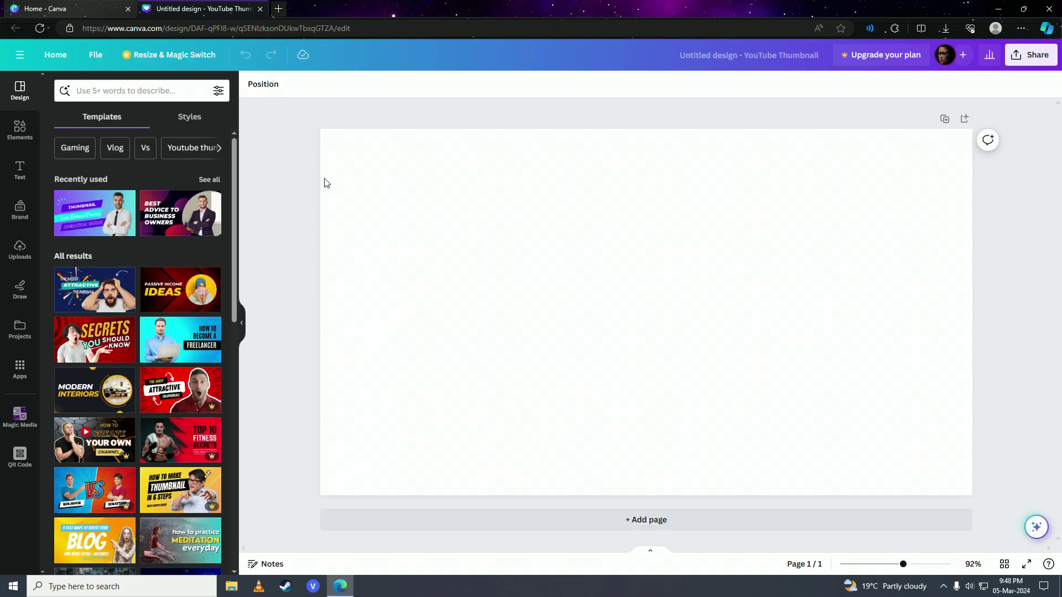
- Open a new browser tab beside the blank YouTube Thumbnail design
left_click(280, 8)
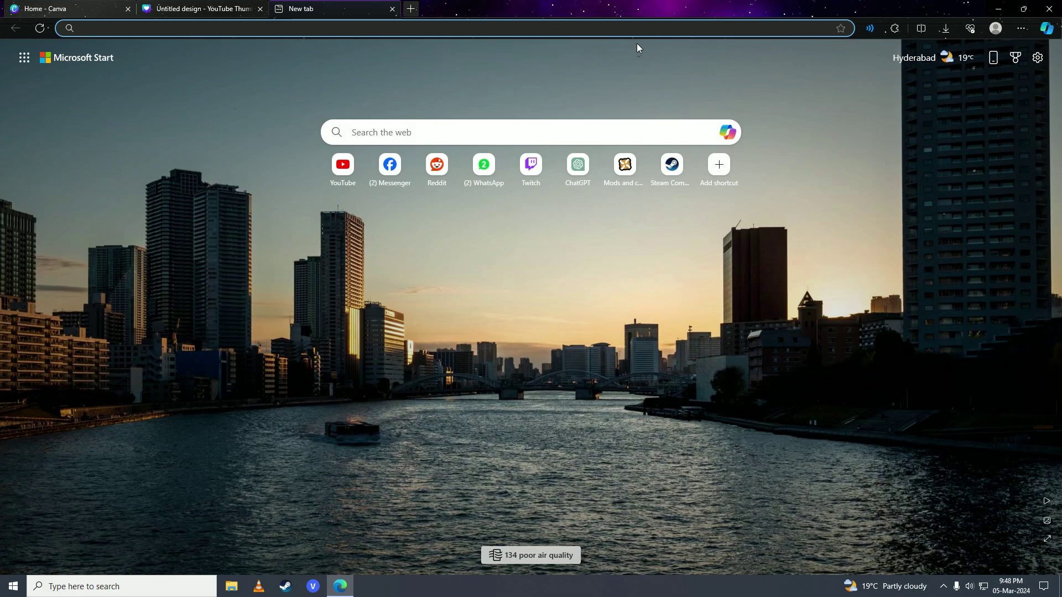
type("goku pic")
- Search 'goku pic', copy the full-body Goku image, and return to the Canva tab
key("Return")
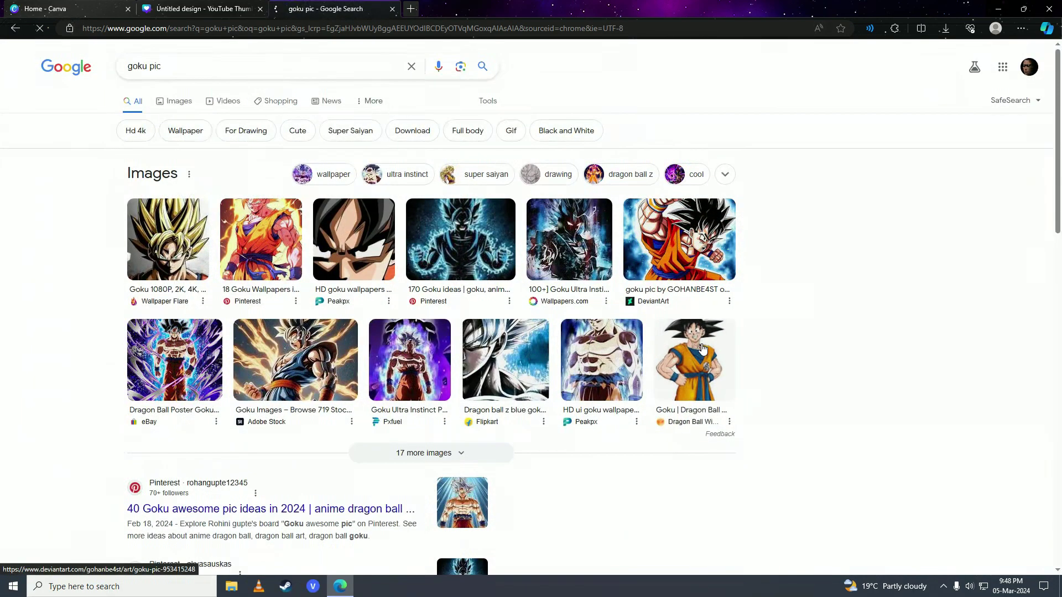
left_click(702, 350)
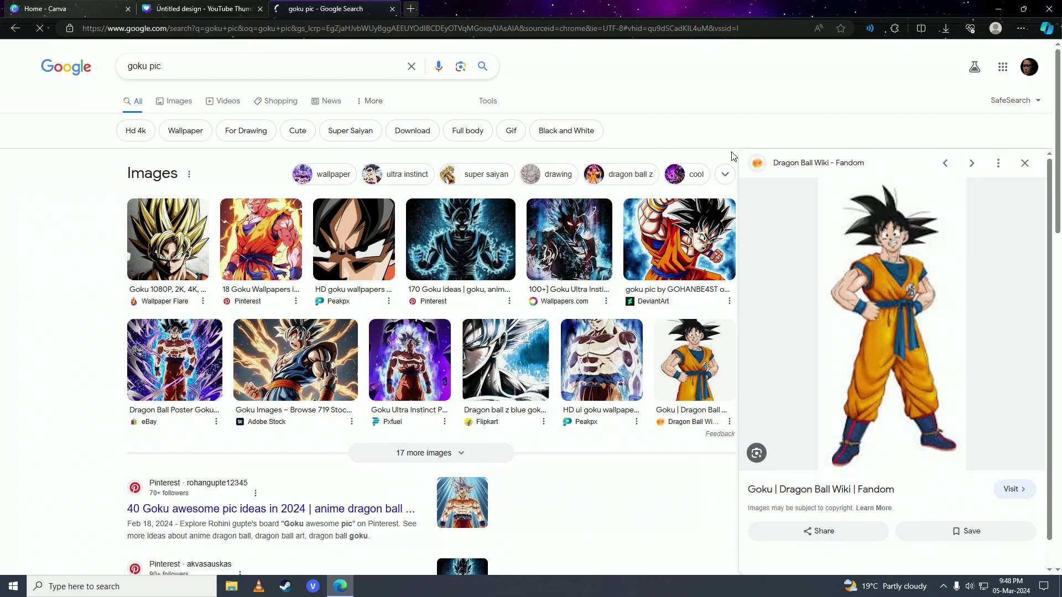
right_click(903, 215)
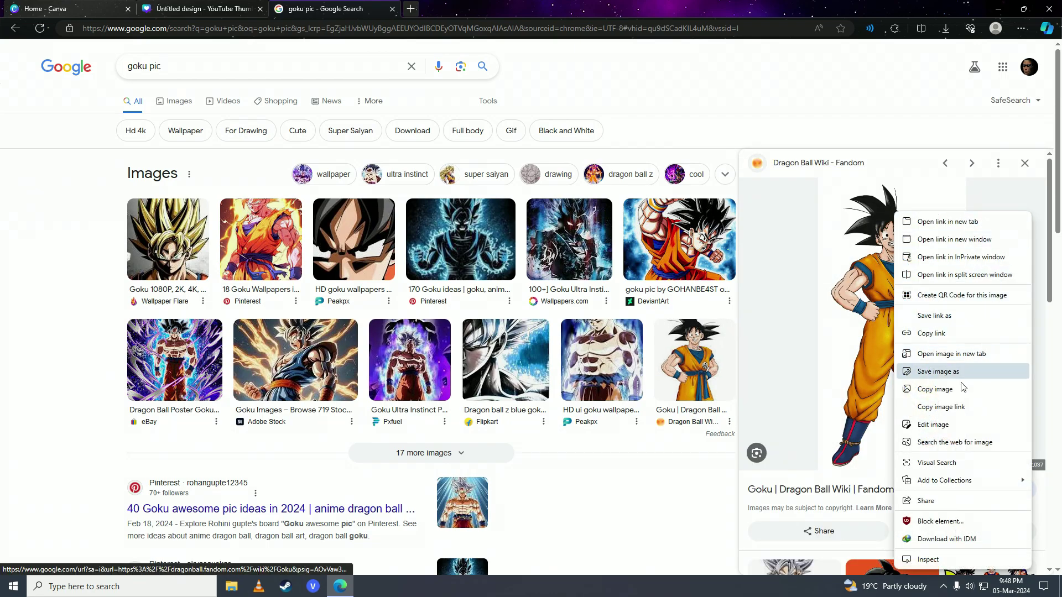
left_click(935, 390)
left_click(230, 7)
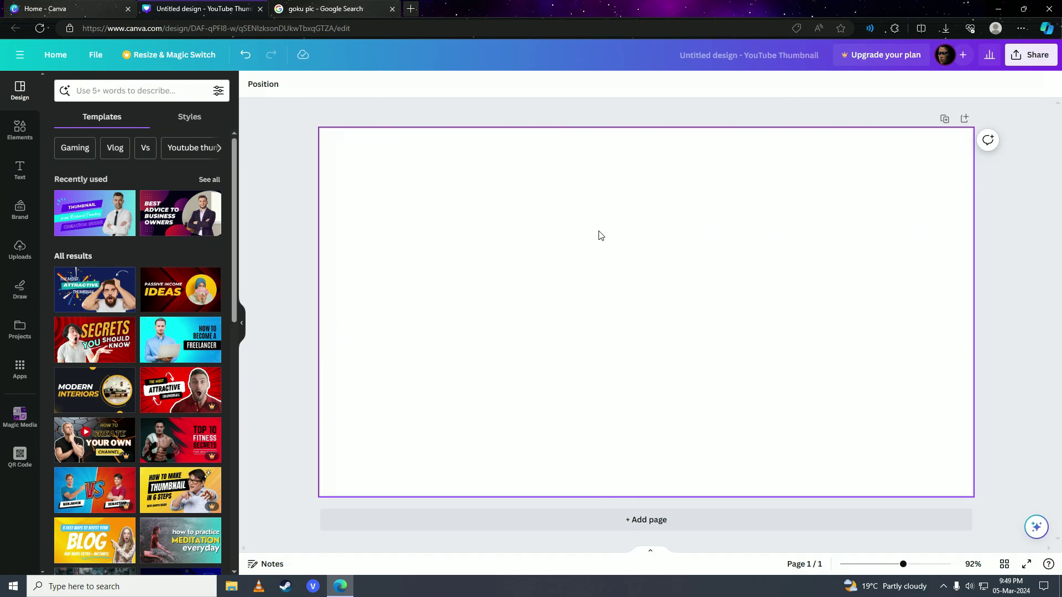
- Paste the Goku image onto the thumbnail and bring up its Shadows effects in Edit photo
key("ctrl+v")
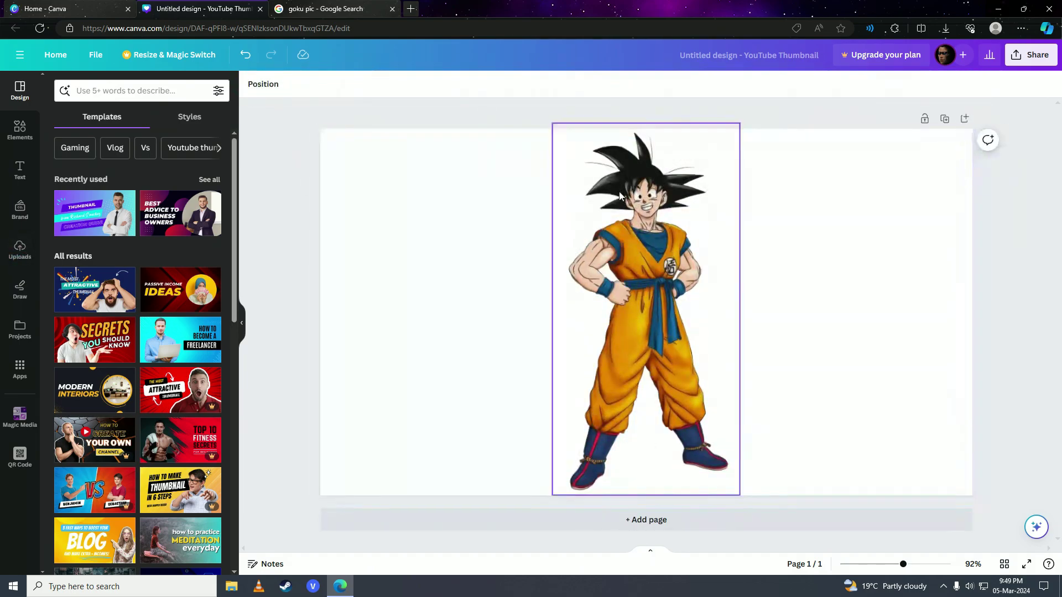
left_click(619, 192)
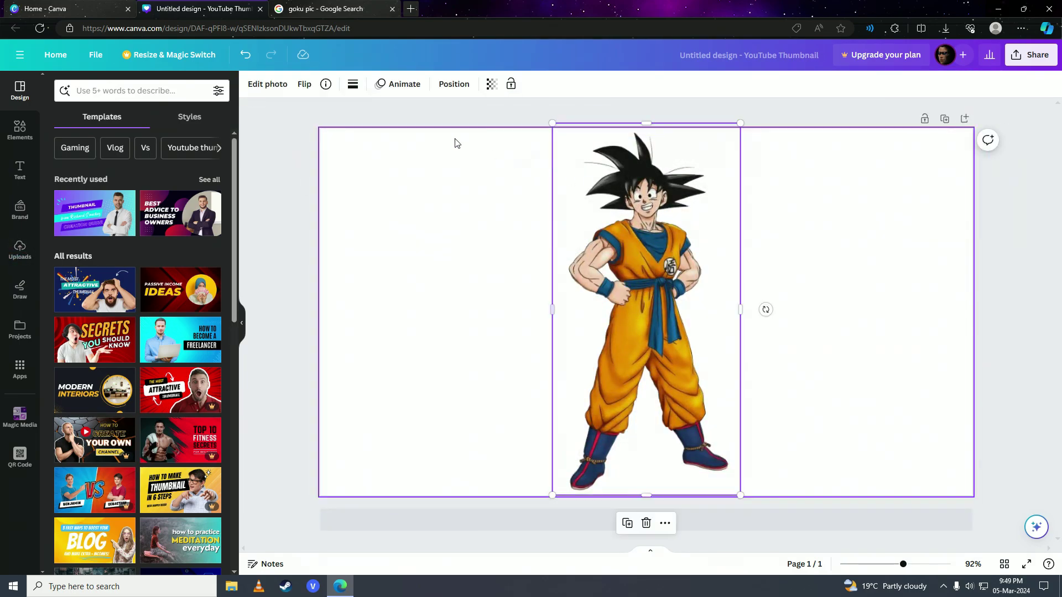
left_click(267, 84)
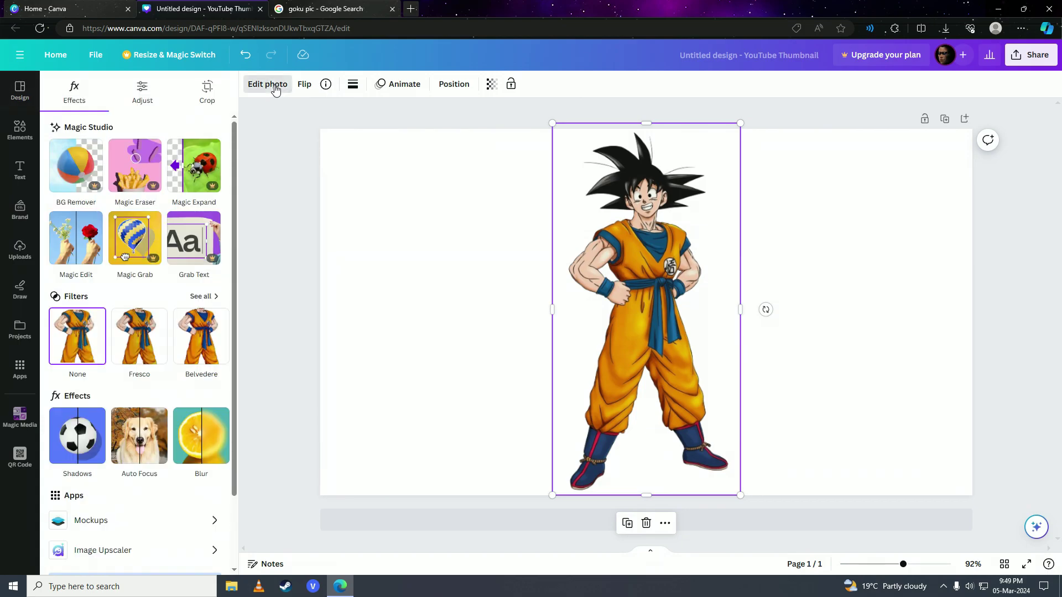
left_click(81, 448)
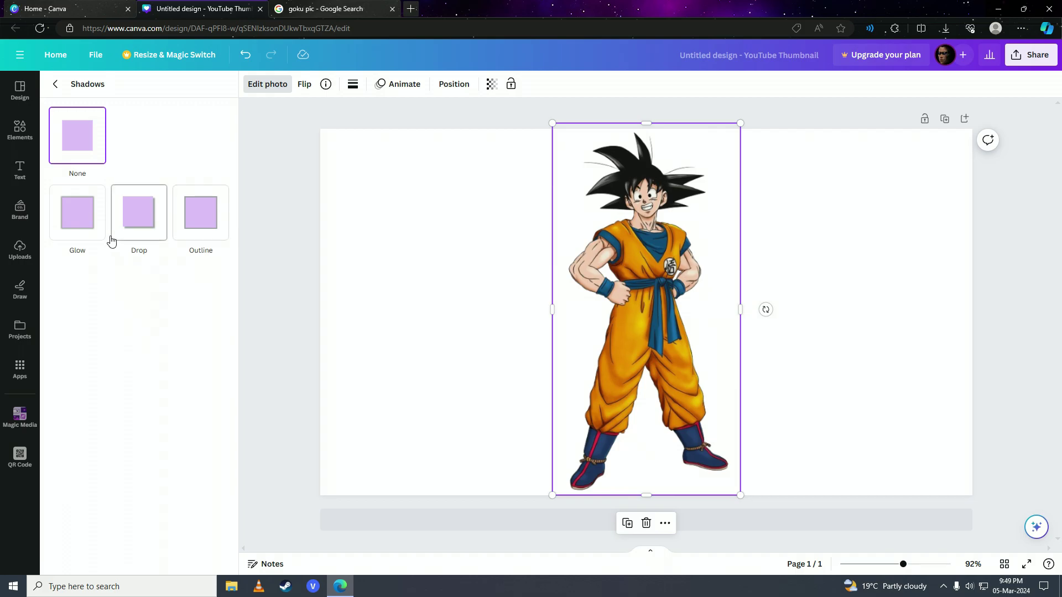
- Try Glow, Drop and Outline shadows on Goku, settling on Drop
left_click(82, 222)
left_click(141, 218)
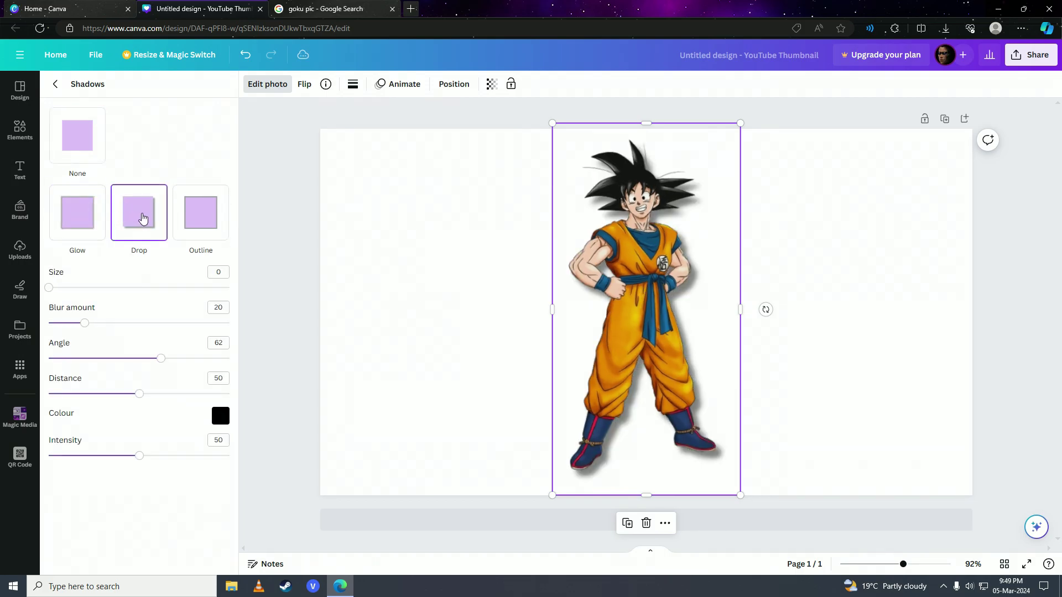
left_click(201, 216)
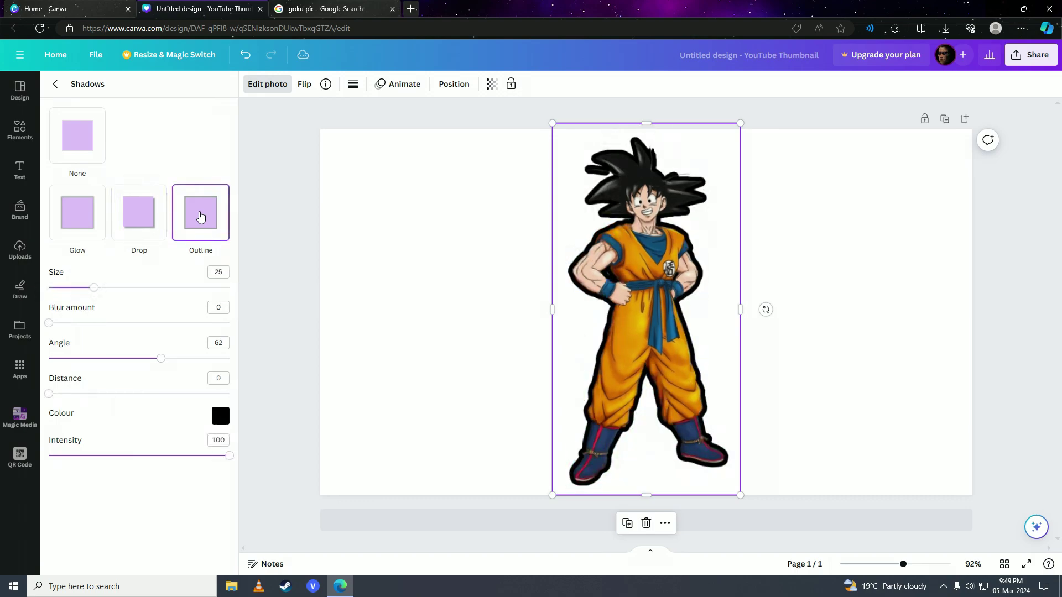
left_click(139, 213)
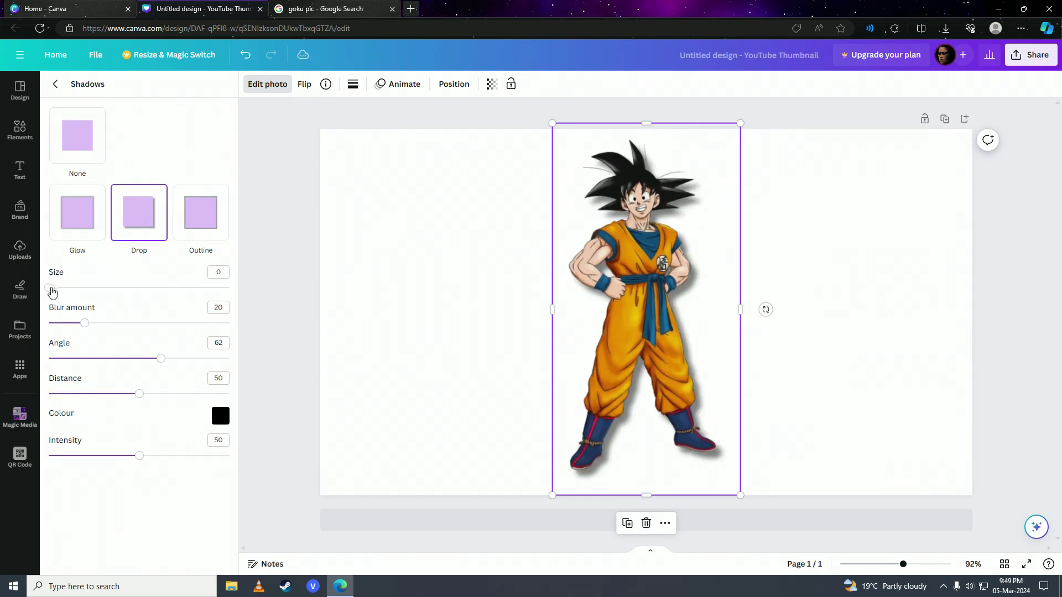
- Set the drop shadow to size 3, blur 12, angle 14 and distance 11
mouse_move(52, 292)
left_mouse_down()
mouse_move(79, 284)
mouse_move(52, 287)
left_mouse_up()
mouse_move(81, 323)
left_mouse_down()
mouse_move(59, 325)
mouse_move(247, 324)
mouse_move(3, 318)
mouse_move(268, 320)
mouse_move(70, 323)
left_mouse_up()
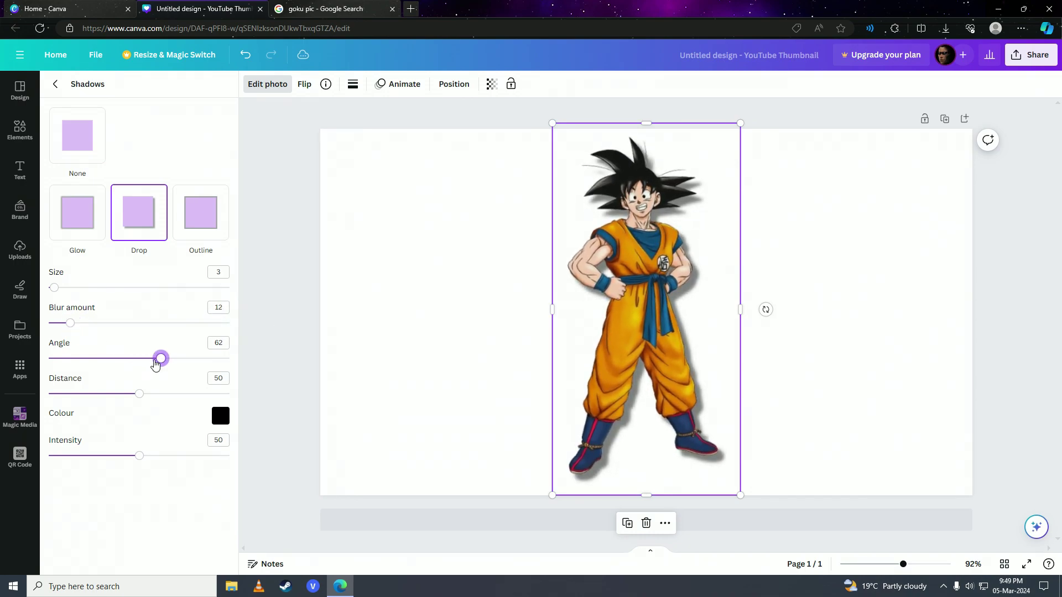
mouse_move(155, 366)
left_mouse_down()
mouse_move(68, 358)
mouse_move(268, 365)
mouse_move(106, 370)
mouse_move(73, 359)
left_mouse_up()
mouse_move(138, 394)
left_mouse_down()
mouse_move(34, 389)
mouse_move(69, 394)
left_mouse_up()
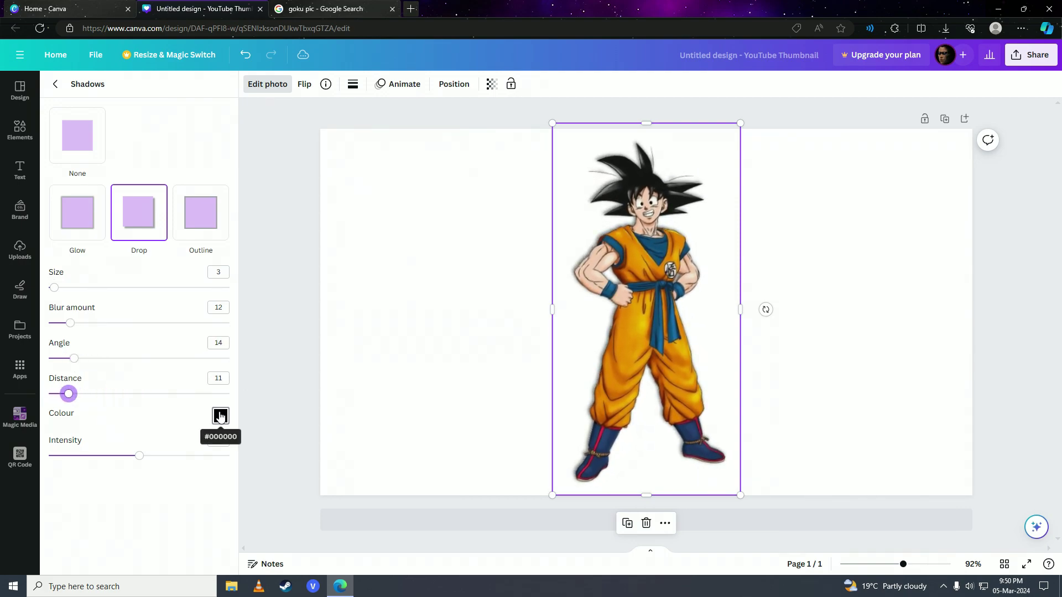
- Colour Goku's drop shadow cyan #00E0FF and raise its intensity to 100
left_click(220, 416)
mouse_move(281, 462)
left_mouse_down()
mouse_move(199, 417)
mouse_move(451, 398)
mouse_move(474, 553)
mouse_move(479, 397)
left_mouse_up()
left_click(304, 508)
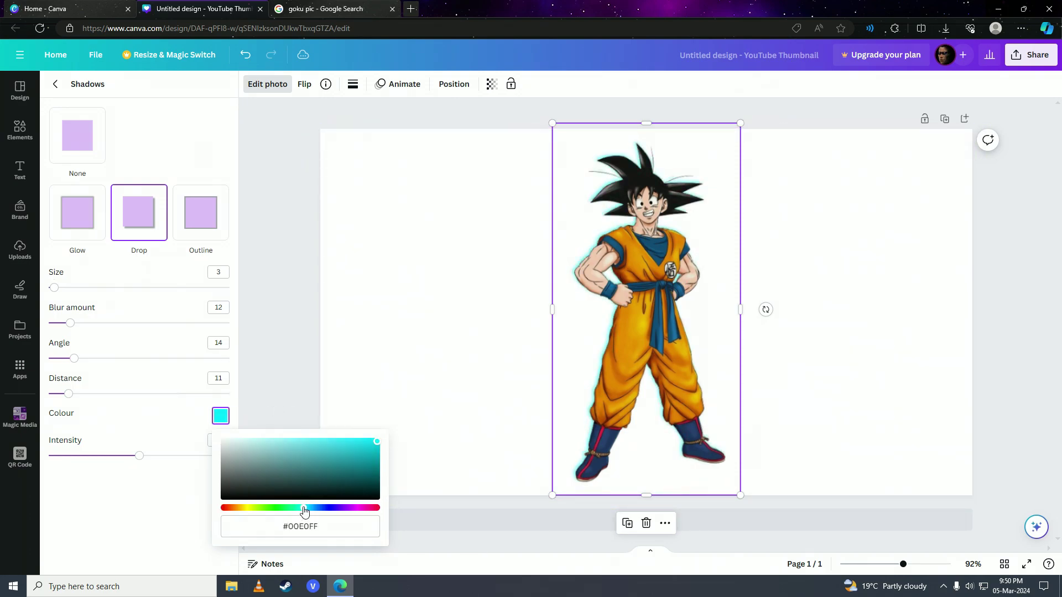
left_click(140, 466)
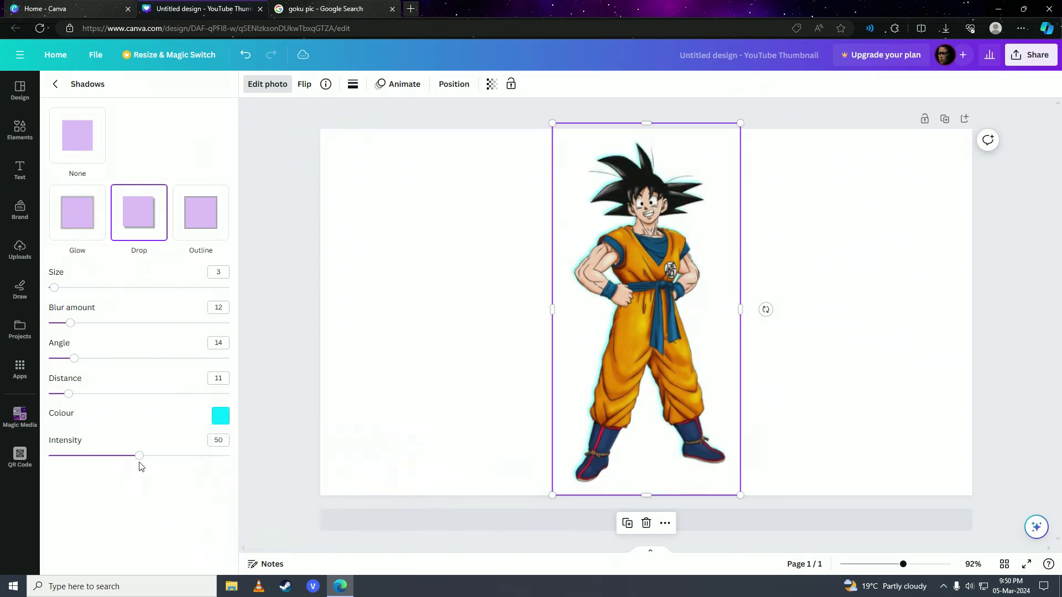
mouse_move(141, 456)
left_mouse_down()
mouse_move(48, 456)
mouse_move(298, 469)
left_mouse_up()
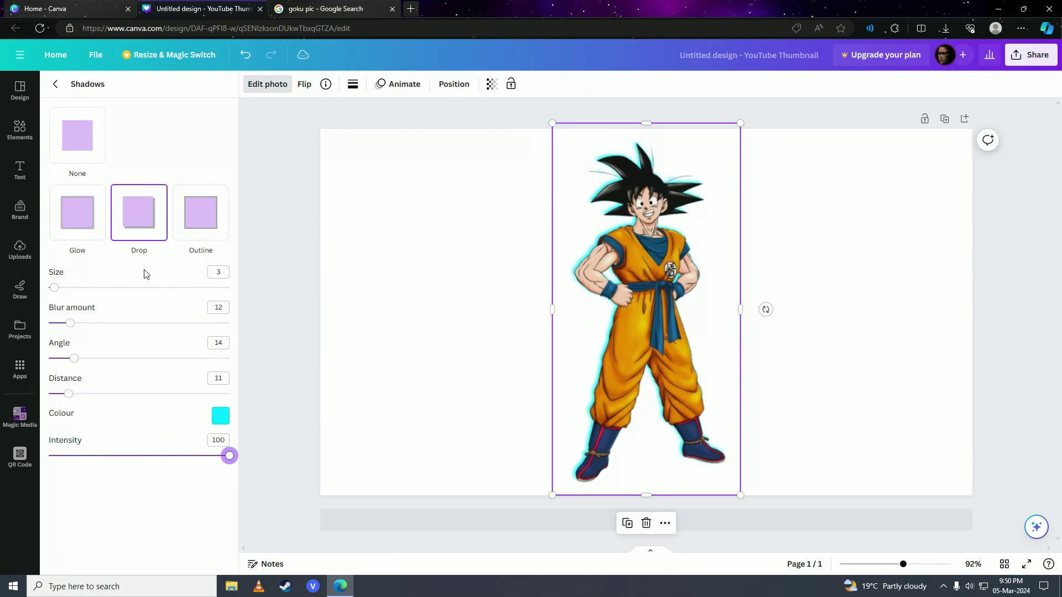
- Switch Goku's shadow to Glow after trying Outline, at intensity 100
left_click(85, 225)
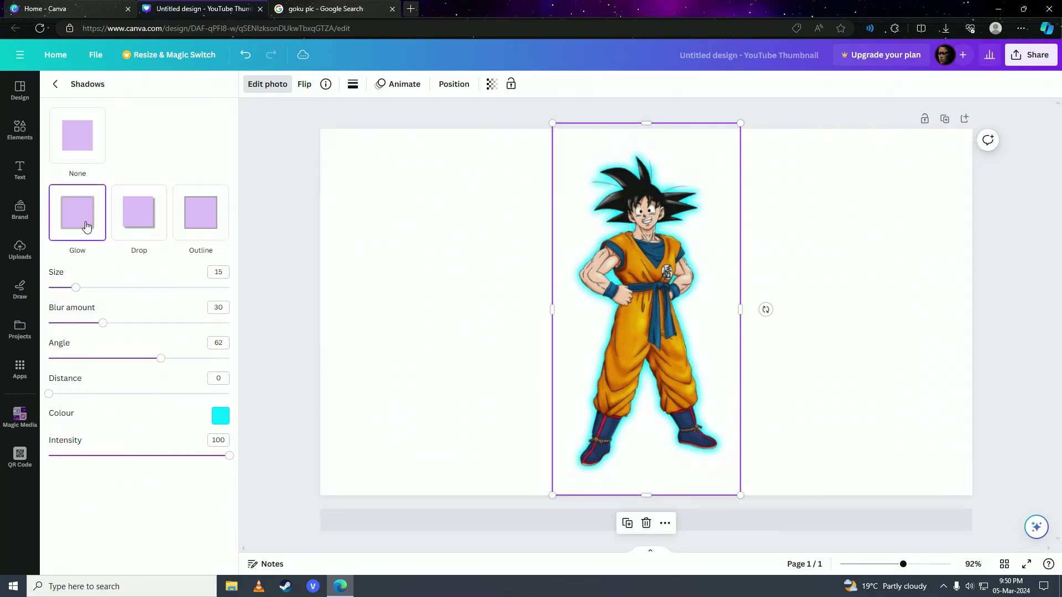
mouse_move(224, 459)
left_mouse_down()
mouse_move(52, 457)
mouse_move(260, 456)
left_mouse_up()
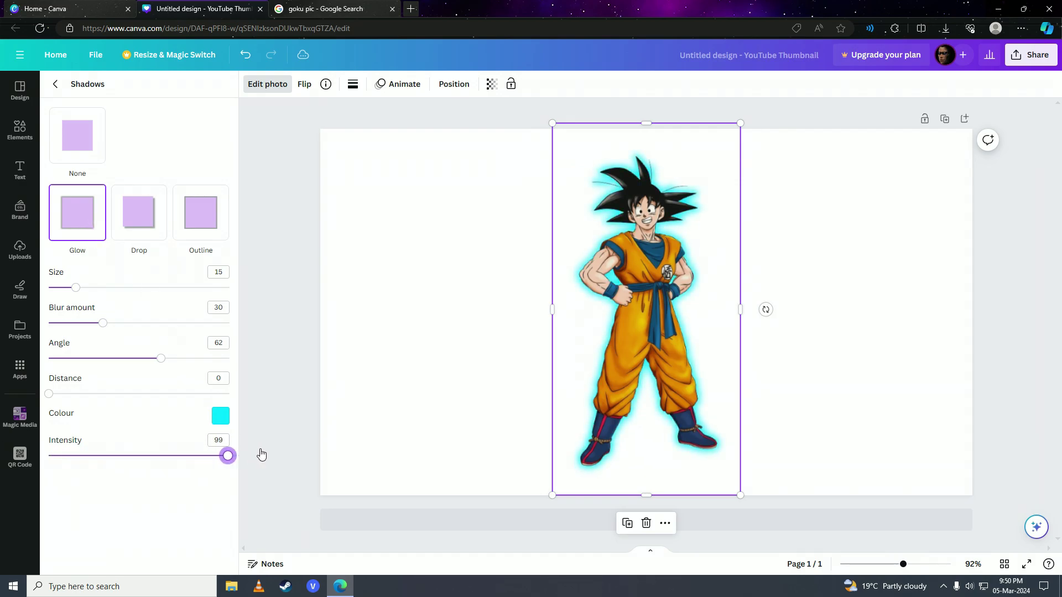
left_click(204, 229)
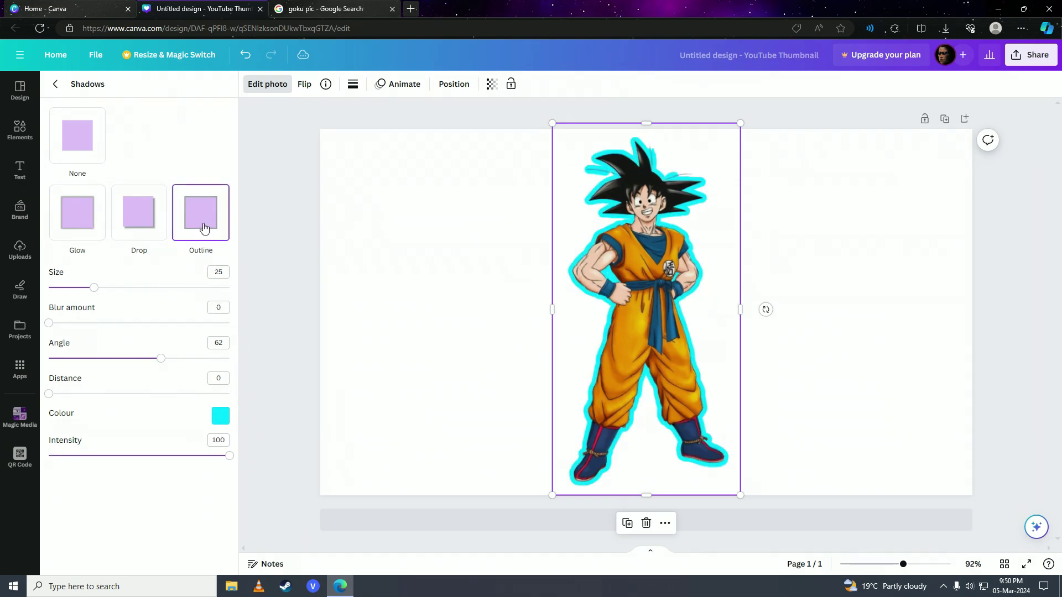
left_click(88, 230)
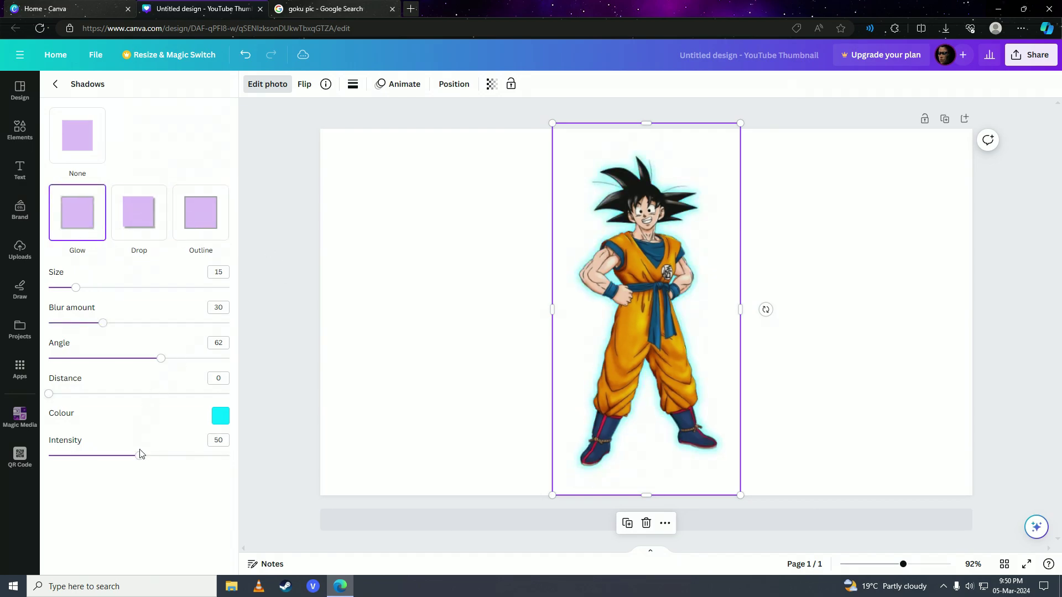
left_click_drag(140, 454, 263, 463)
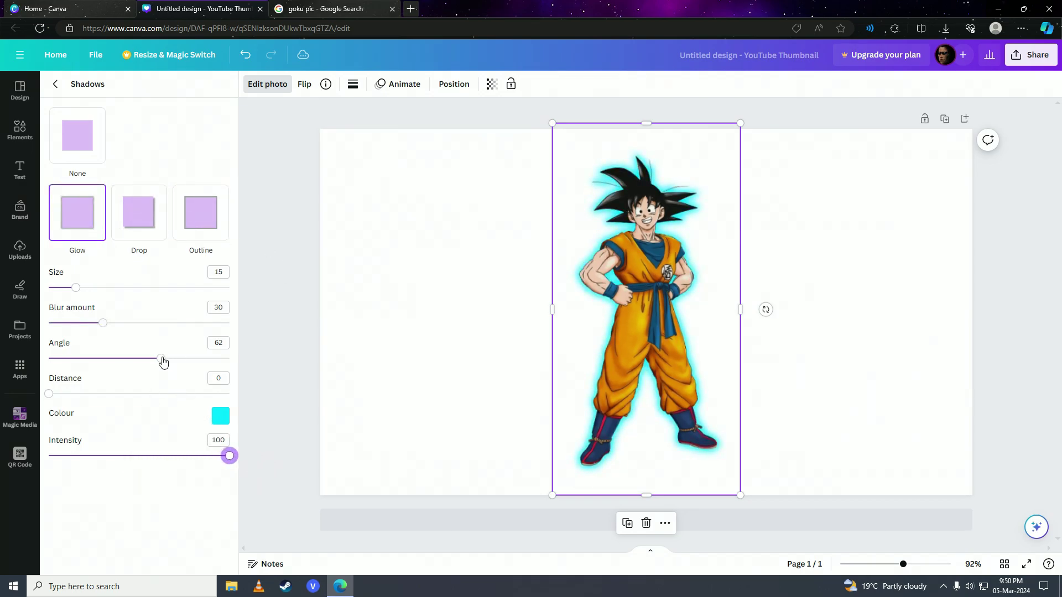
- Adjust the glow angle, then deselect Goku on the canvas
left_click_drag(164, 362, 280, 367)
left_click(305, 333)
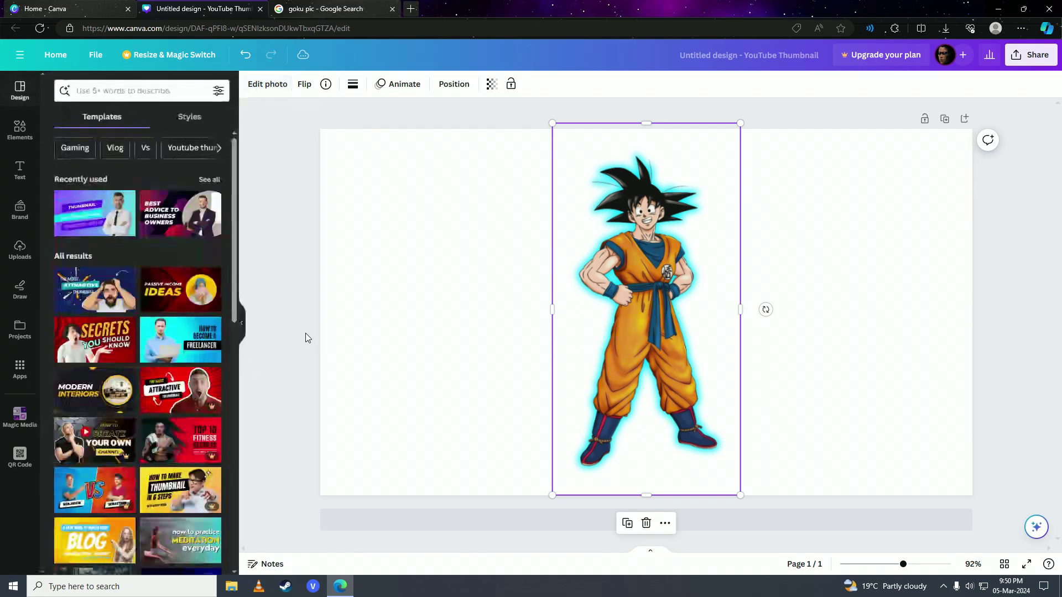
left_click(310, 329)
scroll(681, 372, "up", 3)
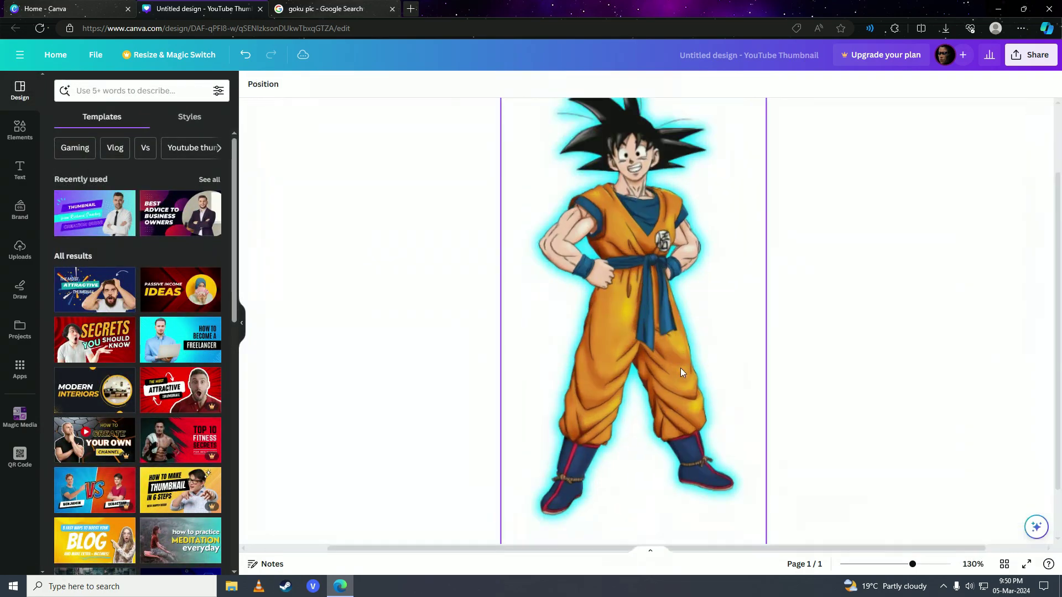
scroll(681, 373, "up", 2)
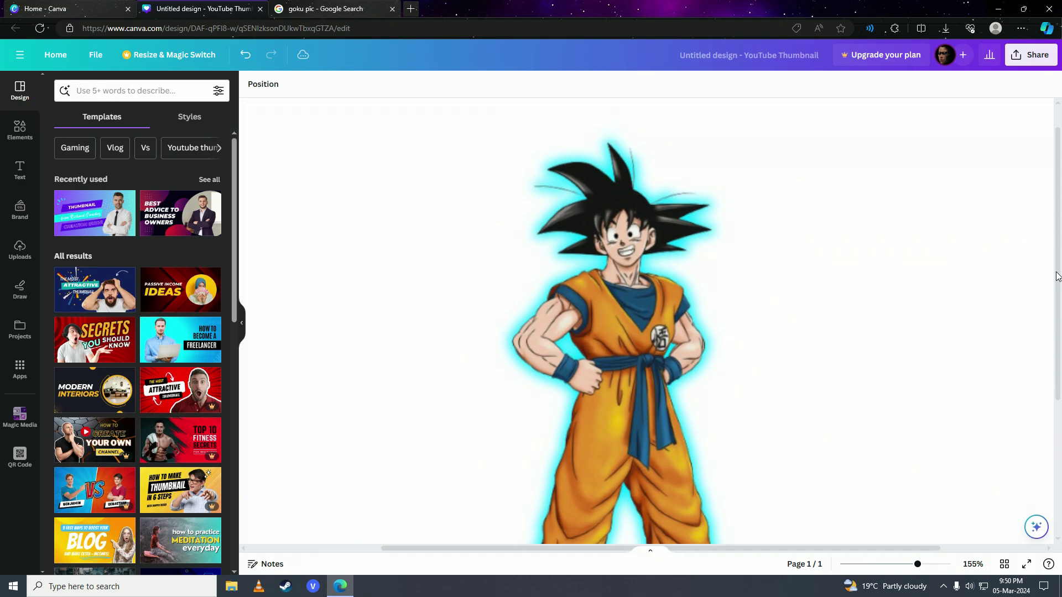